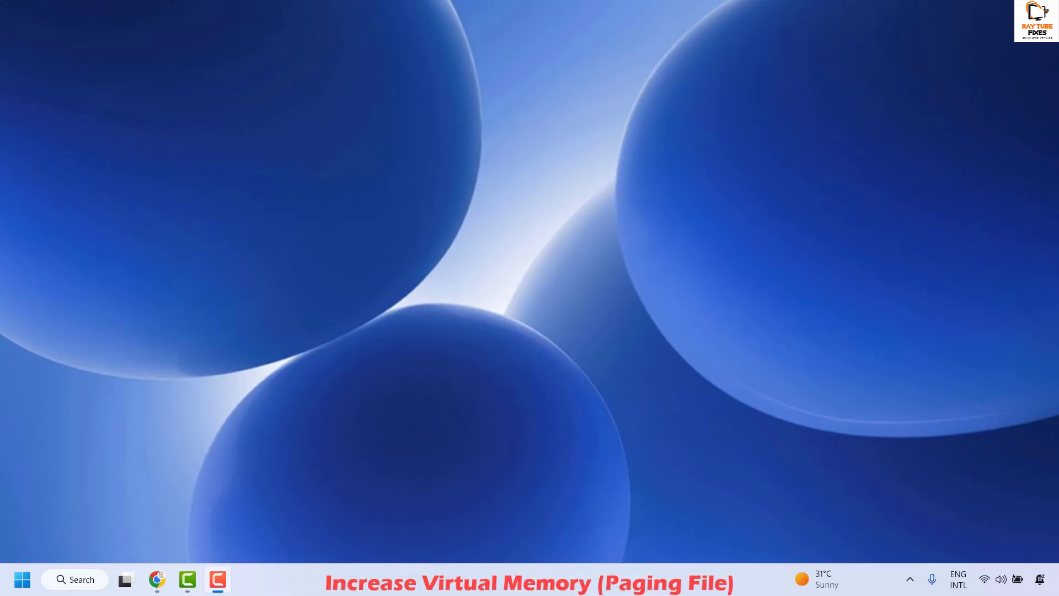
- Search 'advanced system', open System Properties on its Advanced tab, and centre the window
left_click(88, 585)
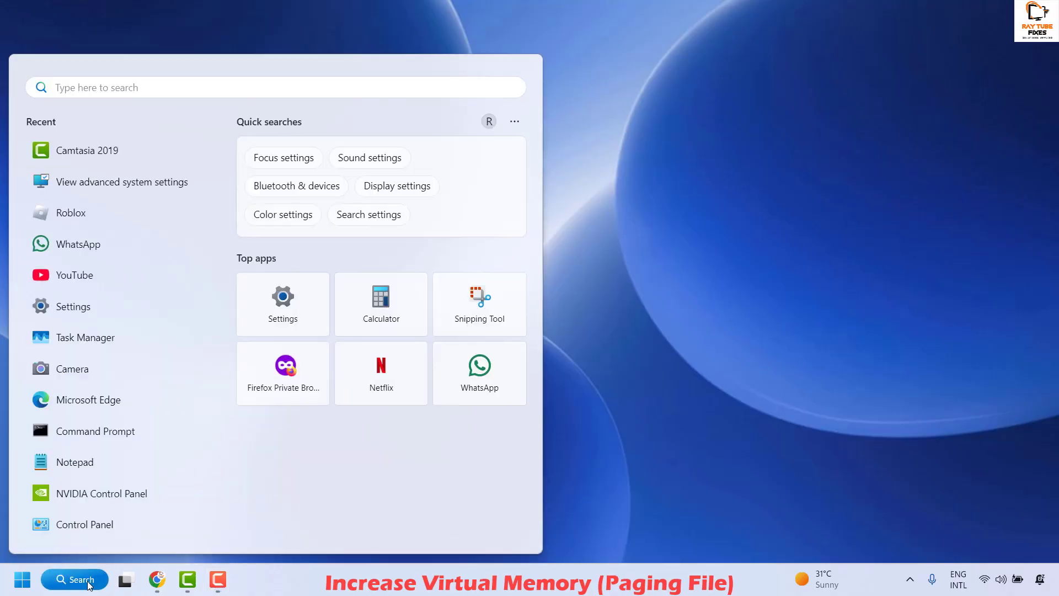
type("advanced system")
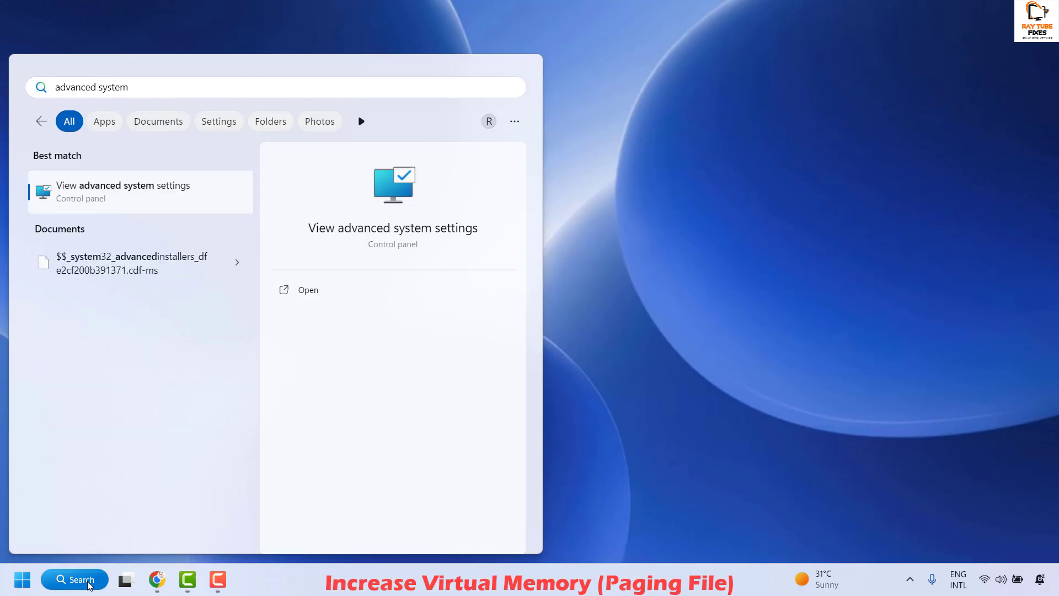
left_click(164, 201)
left_click_drag(182, 64, 534, 160)
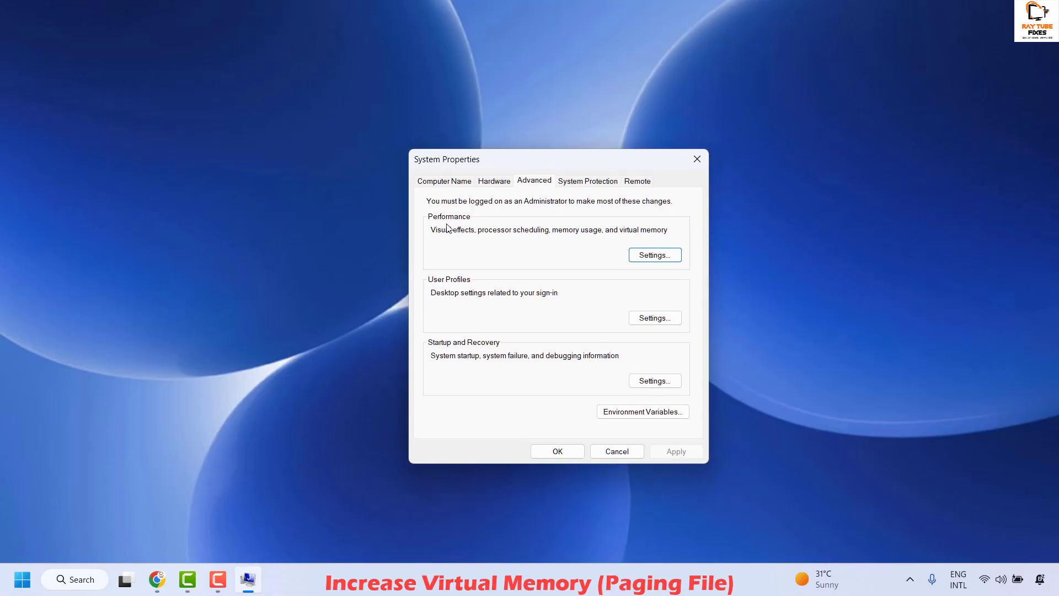
- Open Virtual Memory from Performance Options' Advanced tab, showing 12288 MB currently allocated
left_click(661, 261)
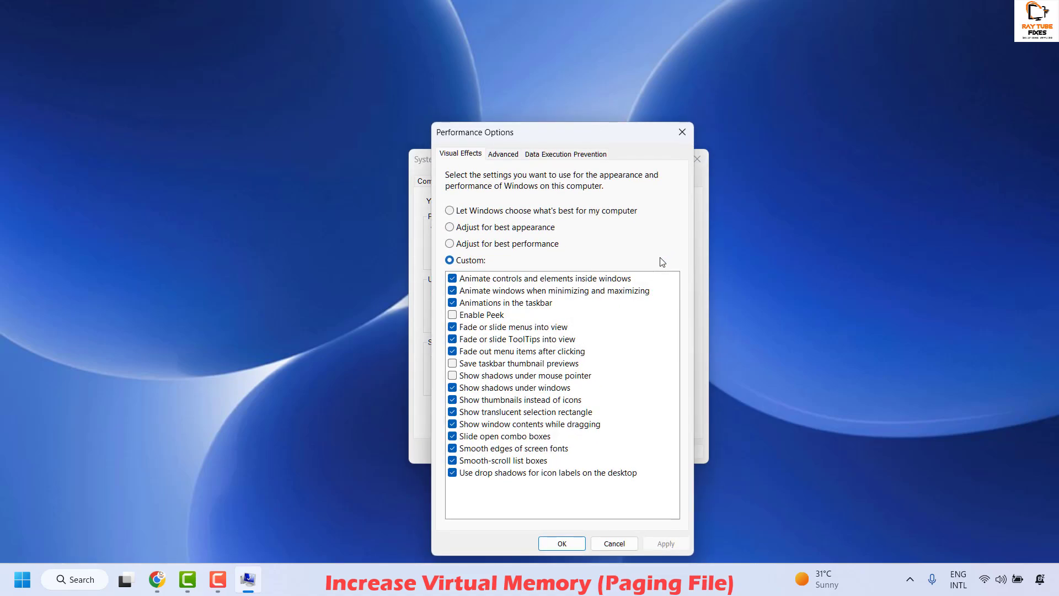
left_click(506, 158)
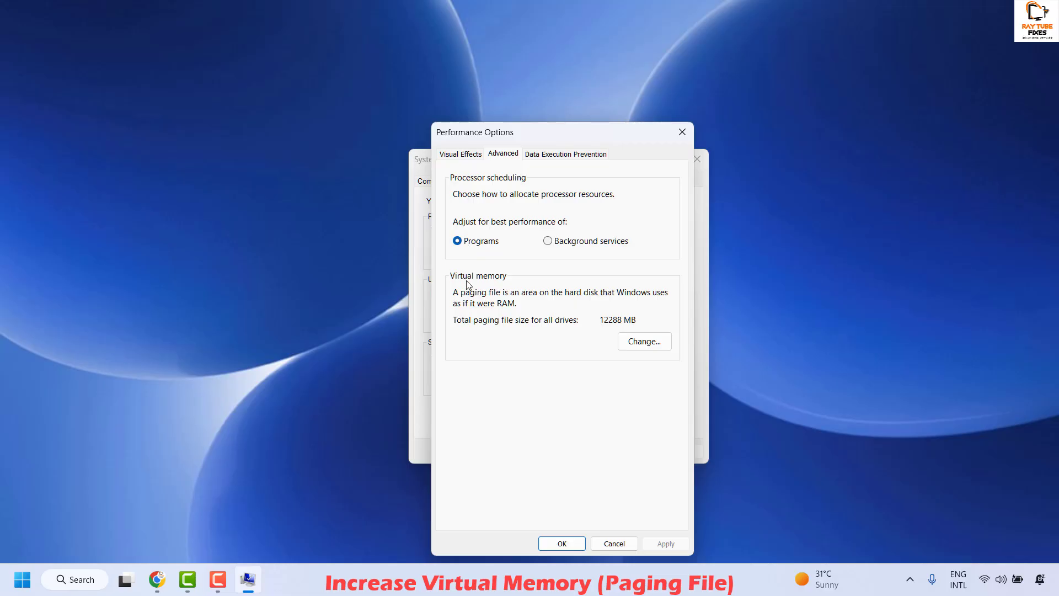
left_click(646, 341)
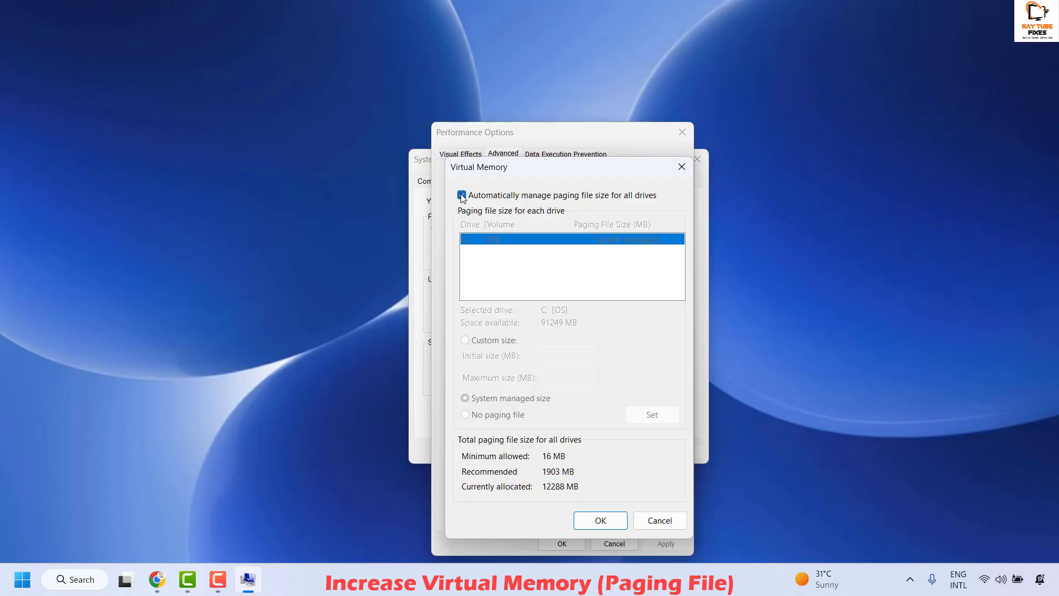
- Turn off automatic paging file management and give C: a custom initial size of 6000 MB
left_click(462, 195)
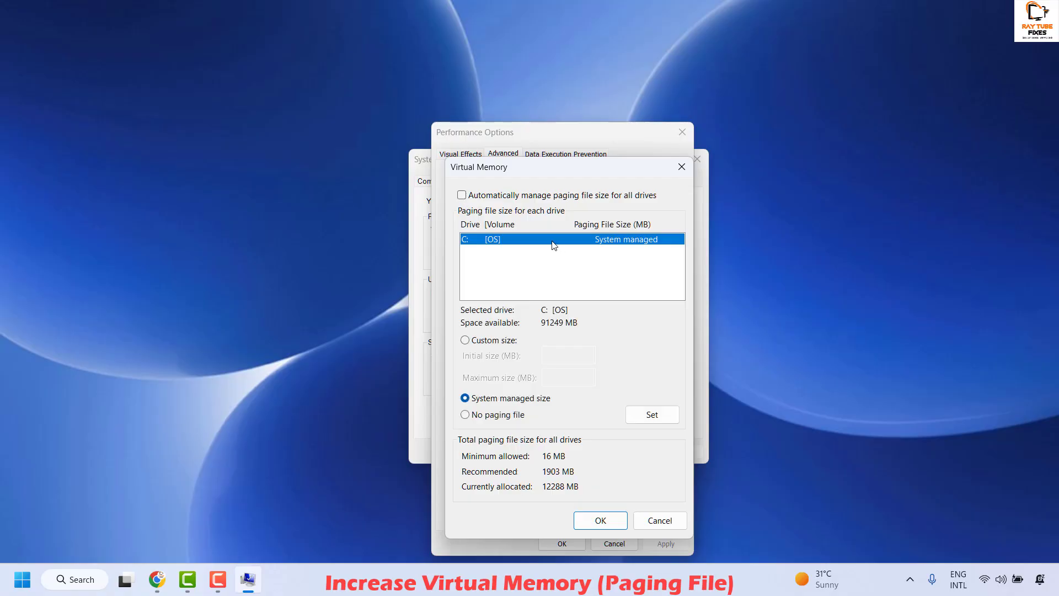
left_click(465, 340)
key("alt+Tab")
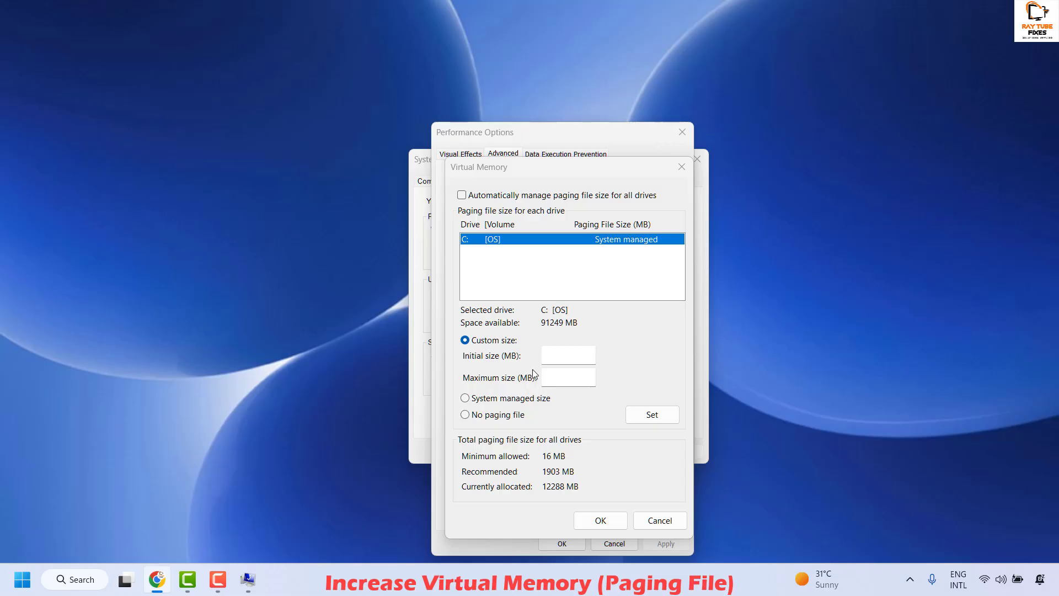
left_click(578, 355)
type("6000")
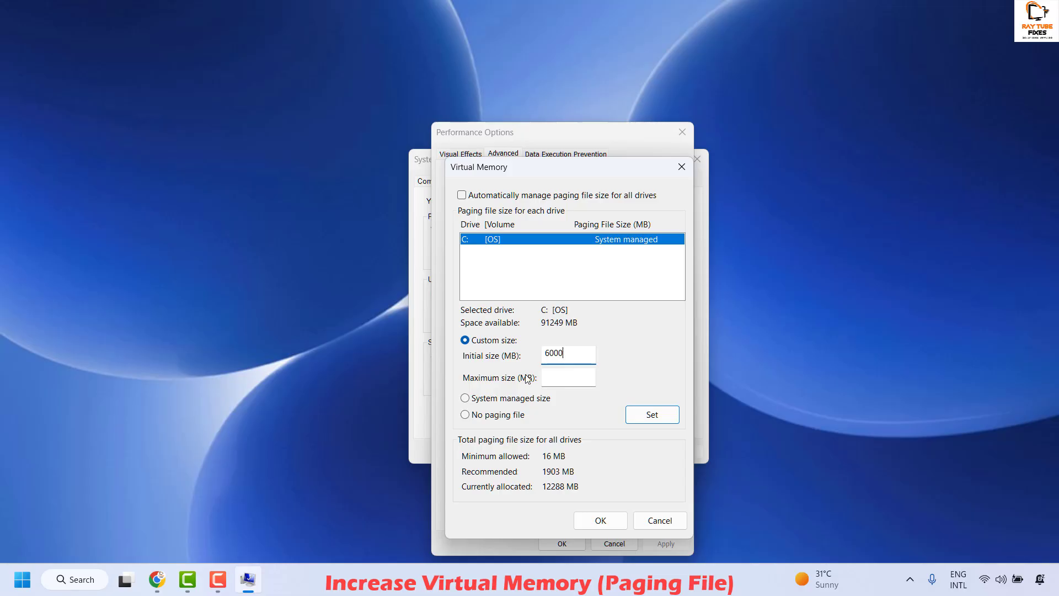
- Set the maximum paging file size to 8000 MB, confirm, and close Performance Options
left_click(555, 376)
type("5")
key("BackSpace")
type("80000")
key("BackSpace")
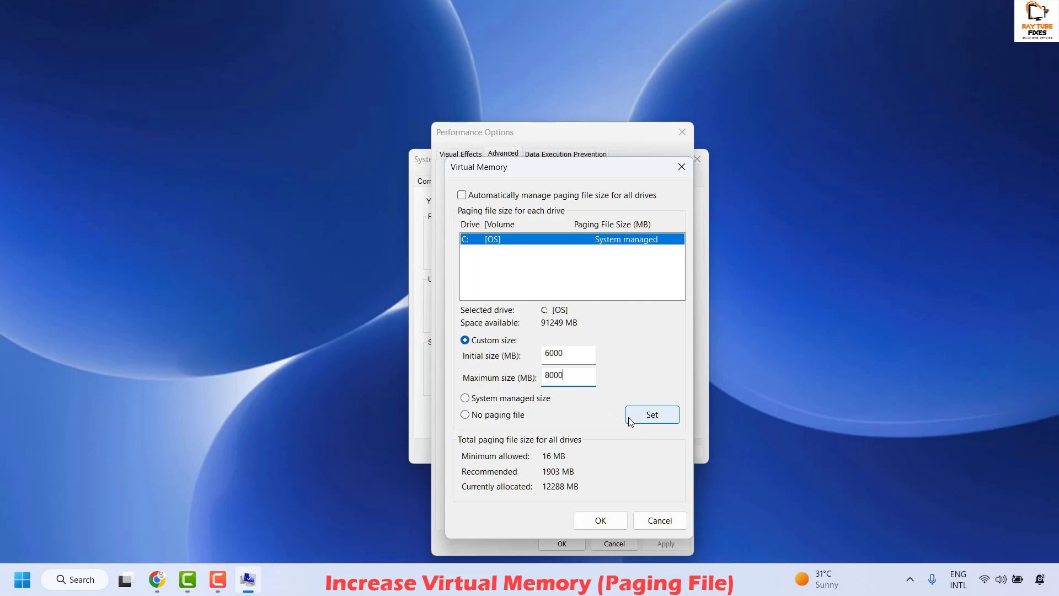
key("Return")
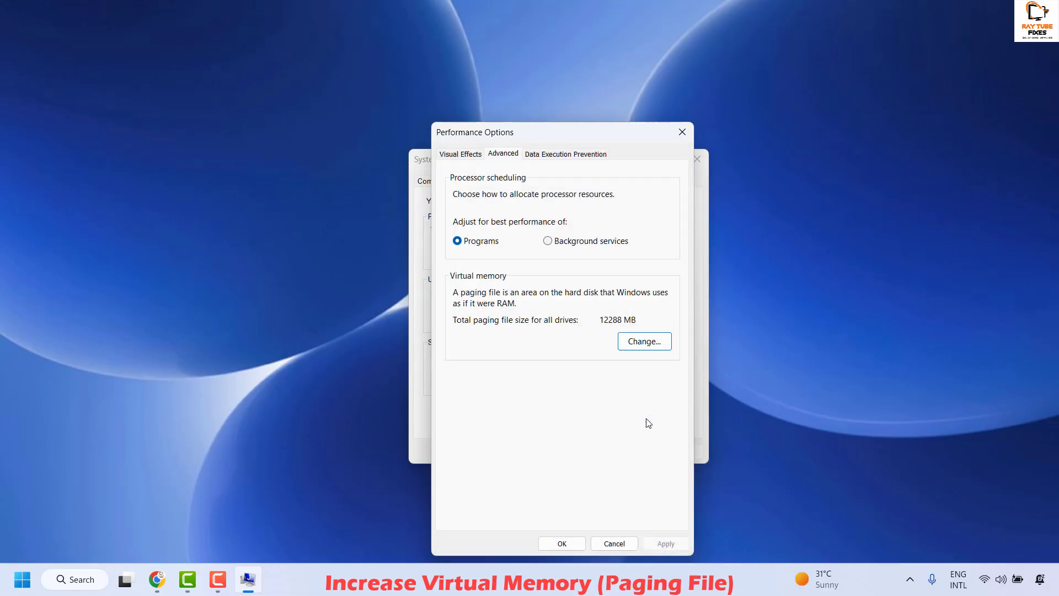
left_click(562, 543)
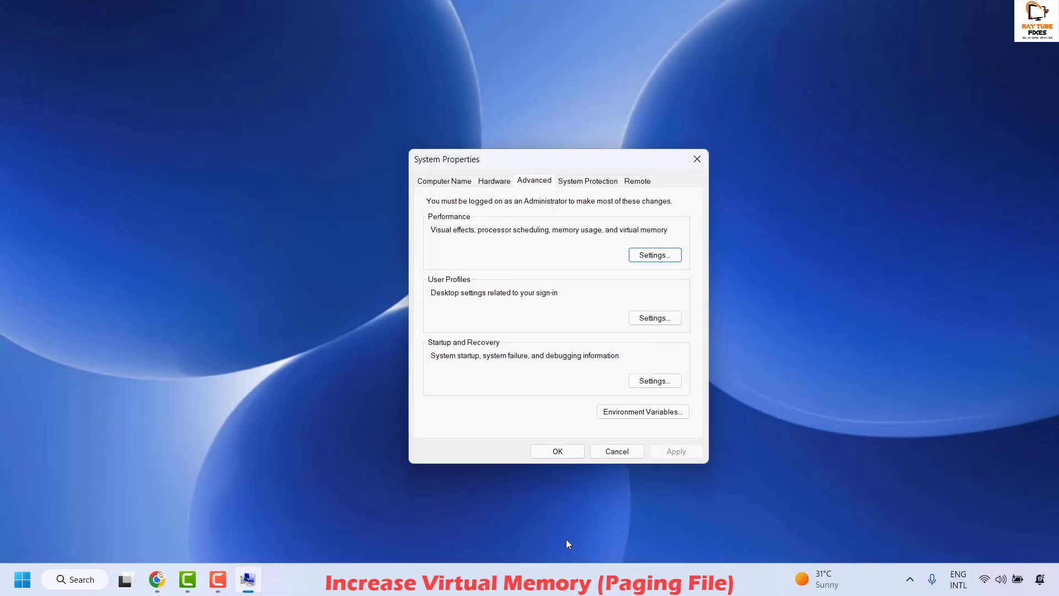
- Close System Properties and open the Google desktop shortcut's Properties via Show more options
left_click(581, 461)
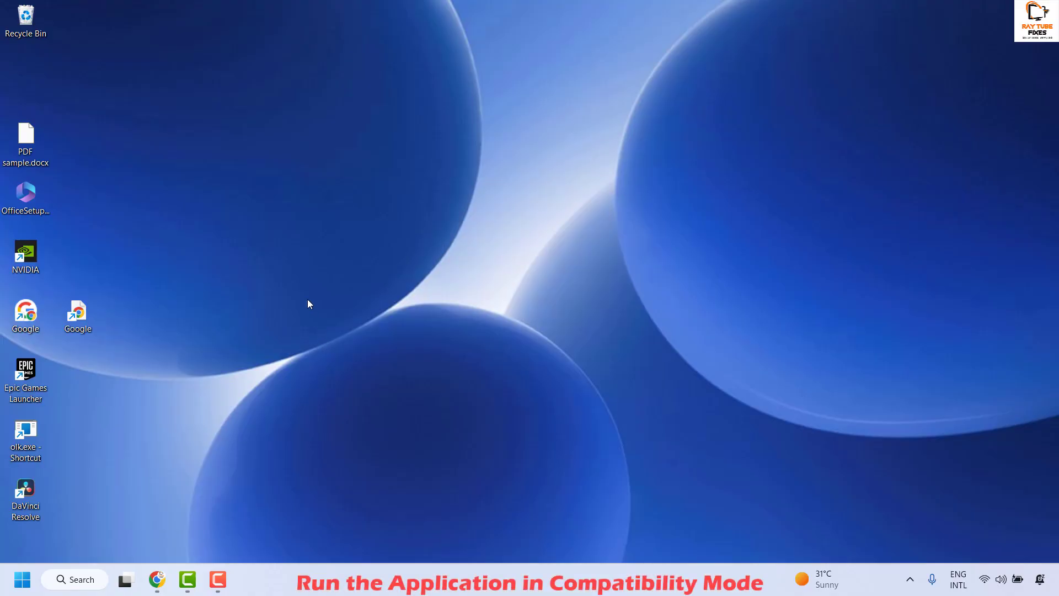
right_click(33, 328)
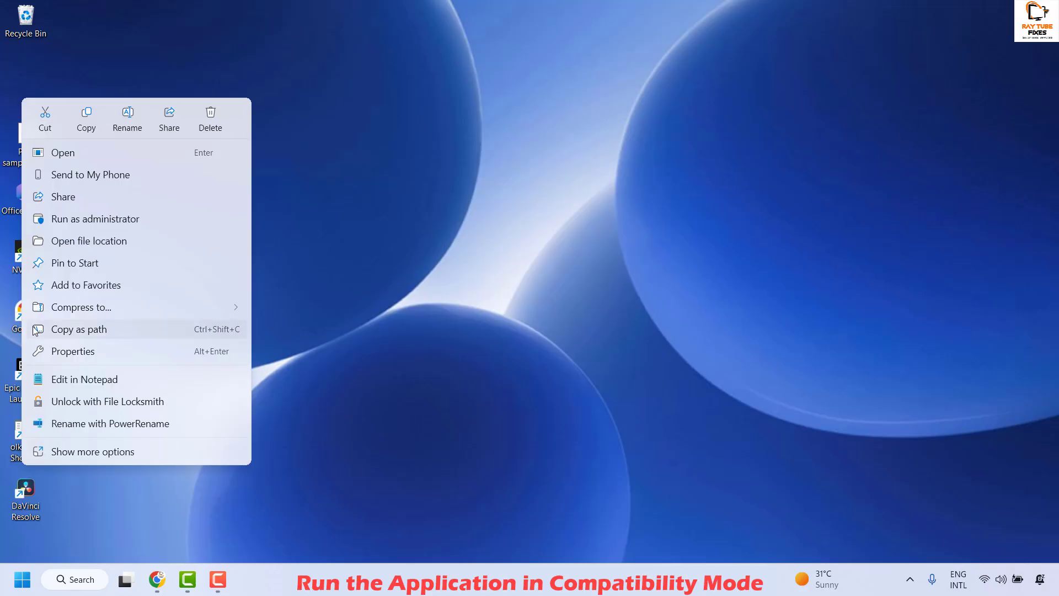
left_click(104, 456)
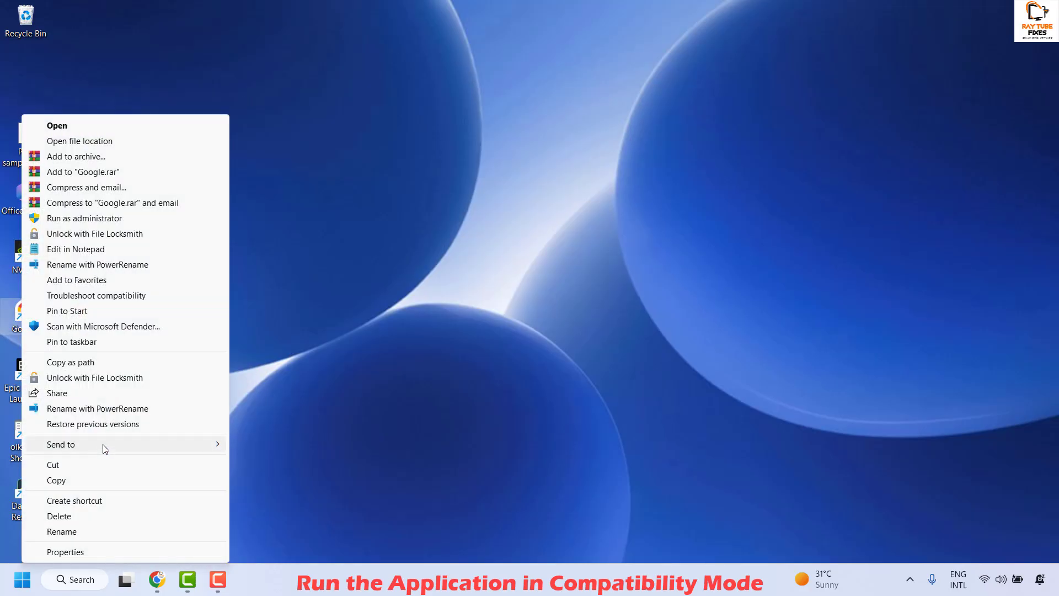
left_click(83, 554)
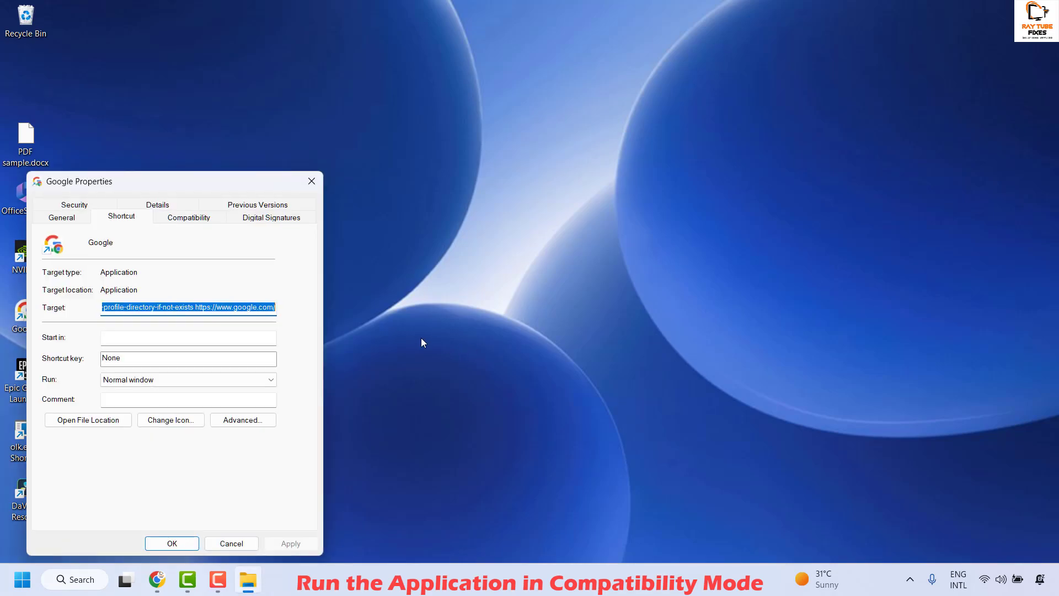
- Enable Windows 8 compatibility mode on the Google shortcut's Compatibility tab and close Properties
left_click(189, 222)
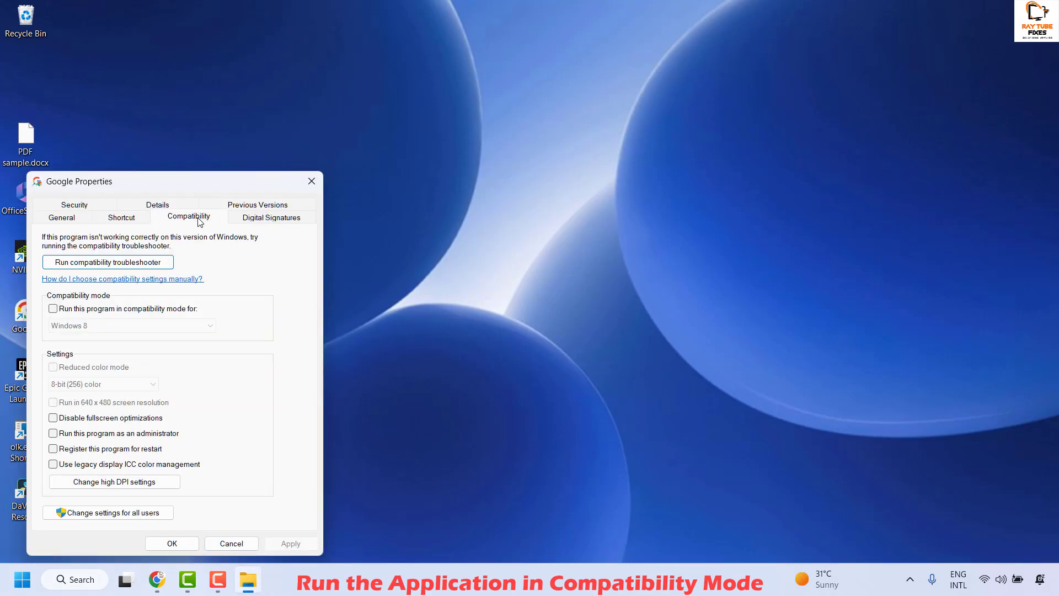
left_click(53, 309)
left_click(117, 326)
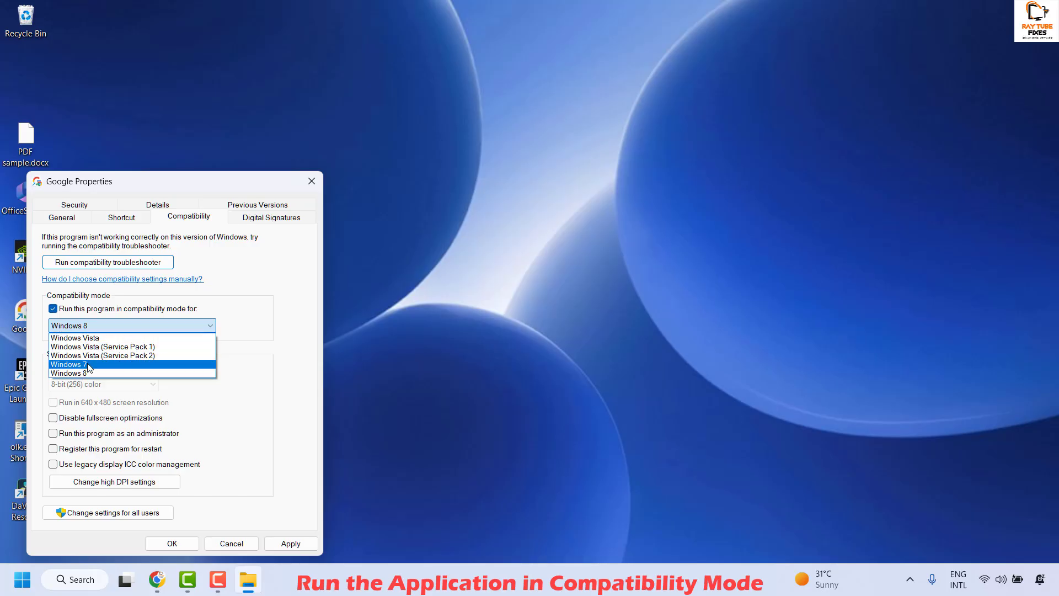
left_click(298, 245)
left_click(358, 200)
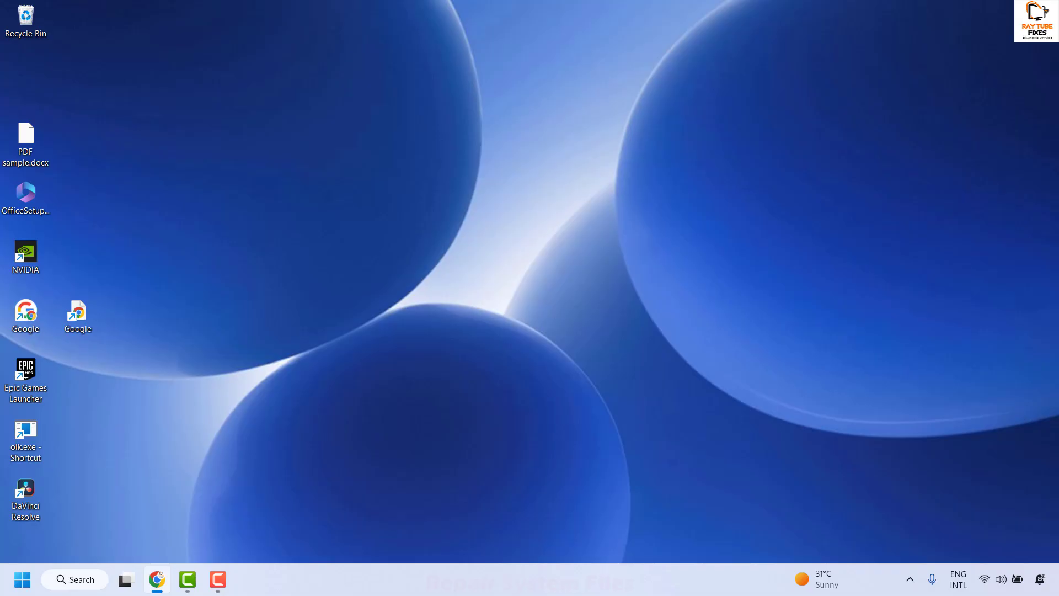
- Launch Command Prompt as administrator from a 'cmd' search and move it to the right
left_click(99, 586)
type("cm")
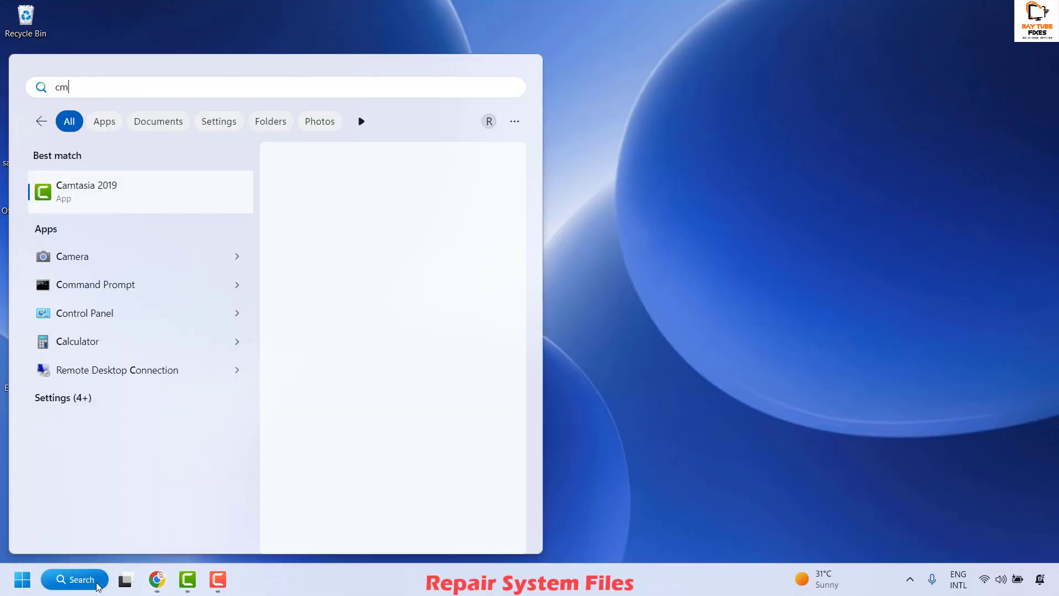
type("d")
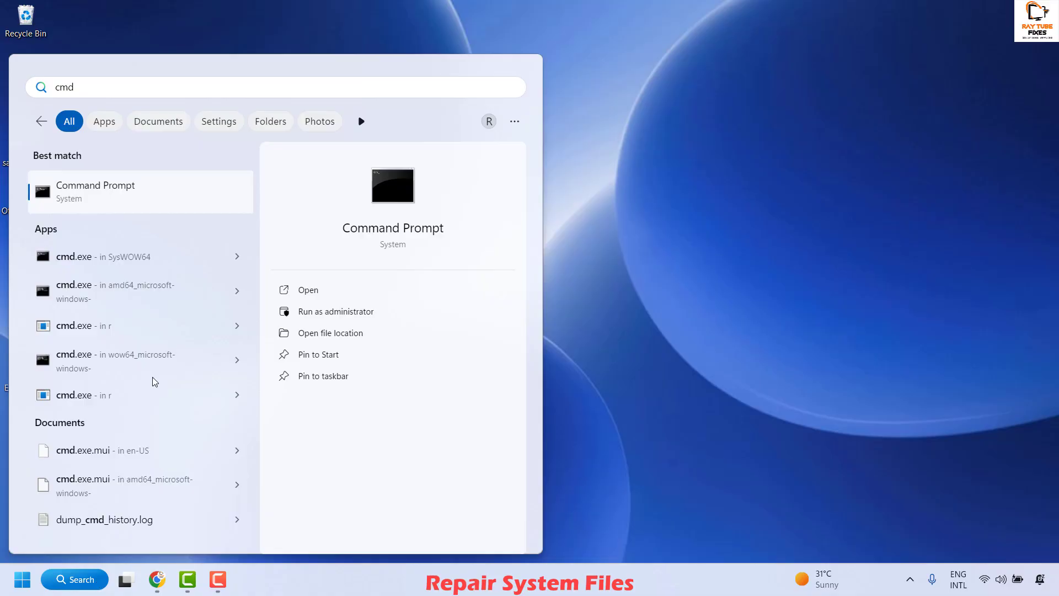
right_click(113, 197)
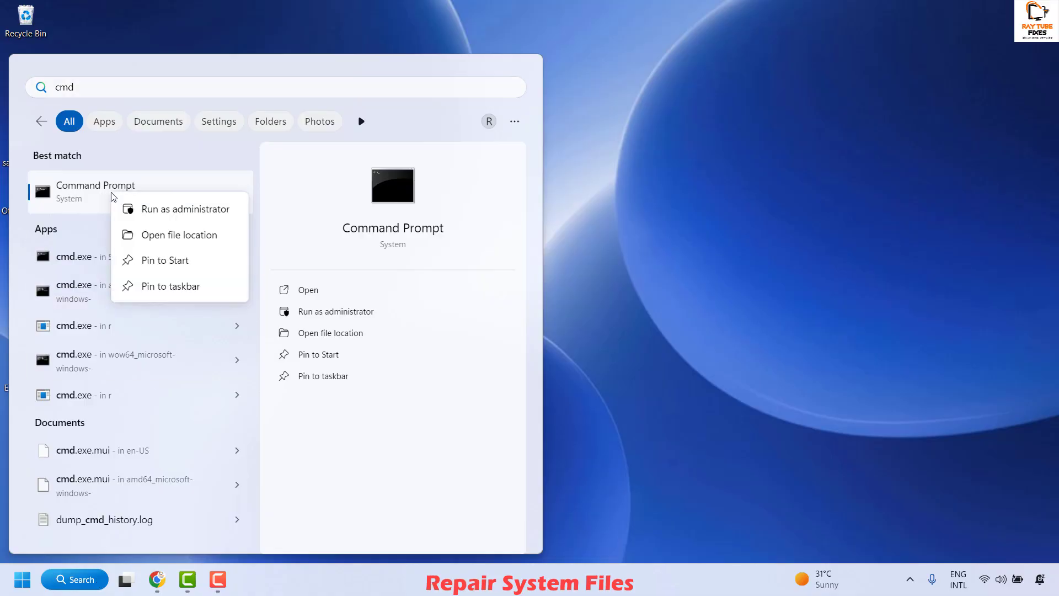
left_click(184, 214)
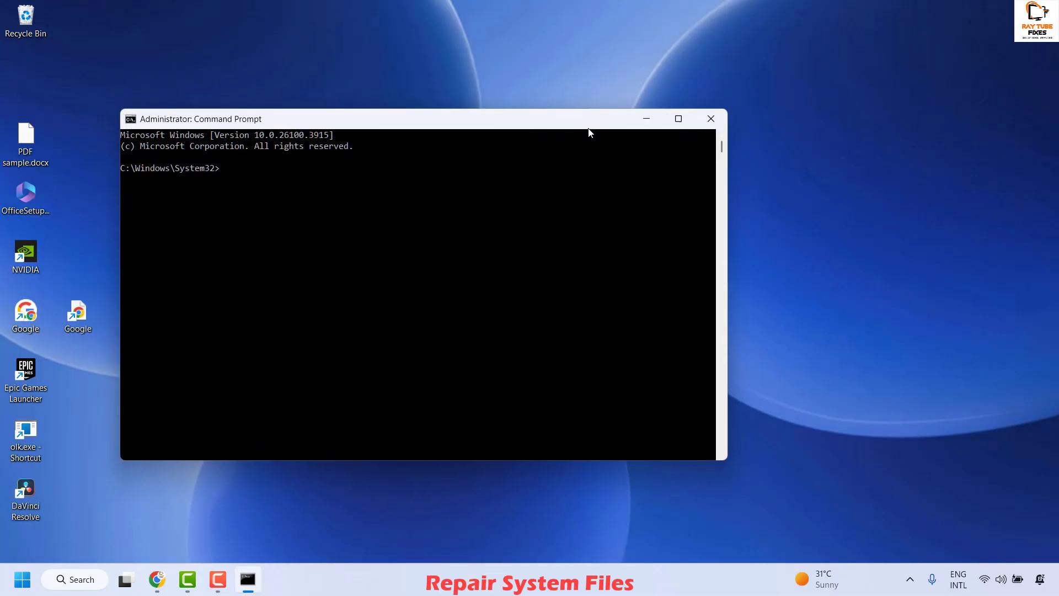
left_click_drag(588, 130, 682, 152)
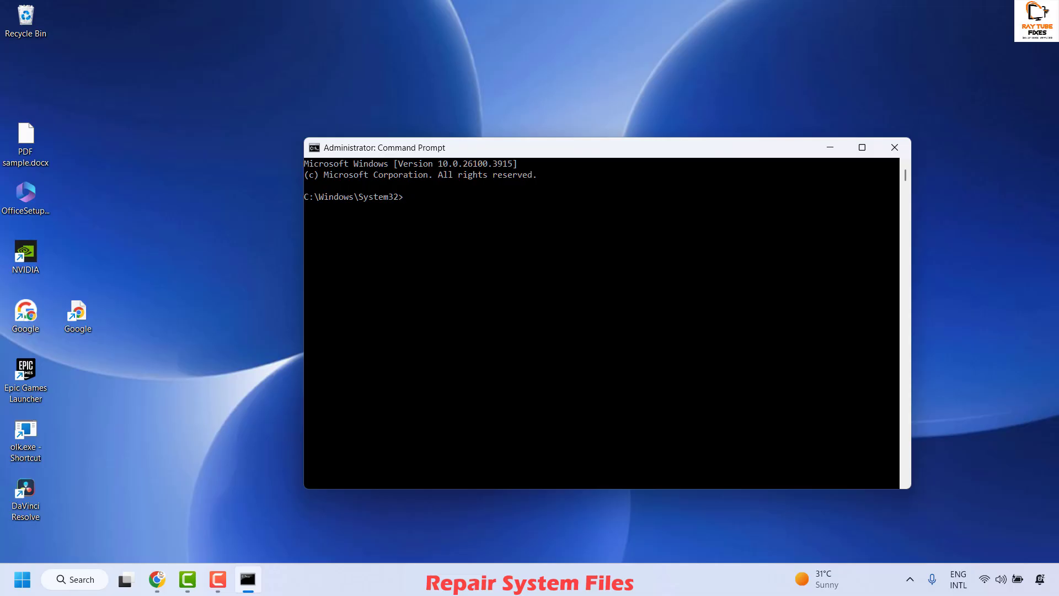
- Paste the DISM scan-health and restore-health commands from the browser, clearing each without running
key("alt+Tab")
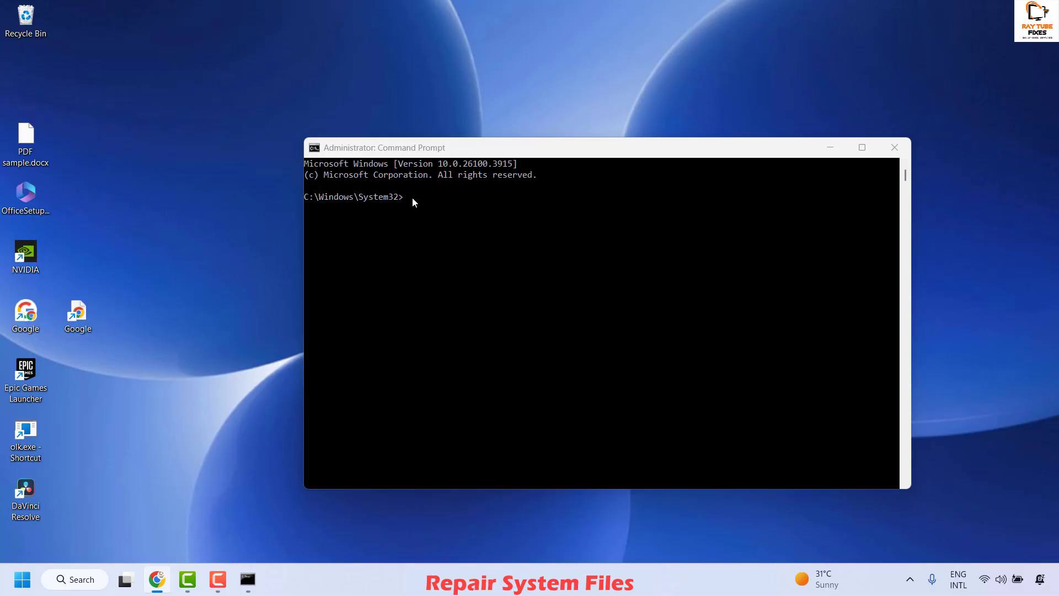
key("alt+Tab")
type("DISM.exe /Online /Cleanup-image /Scanhealth")
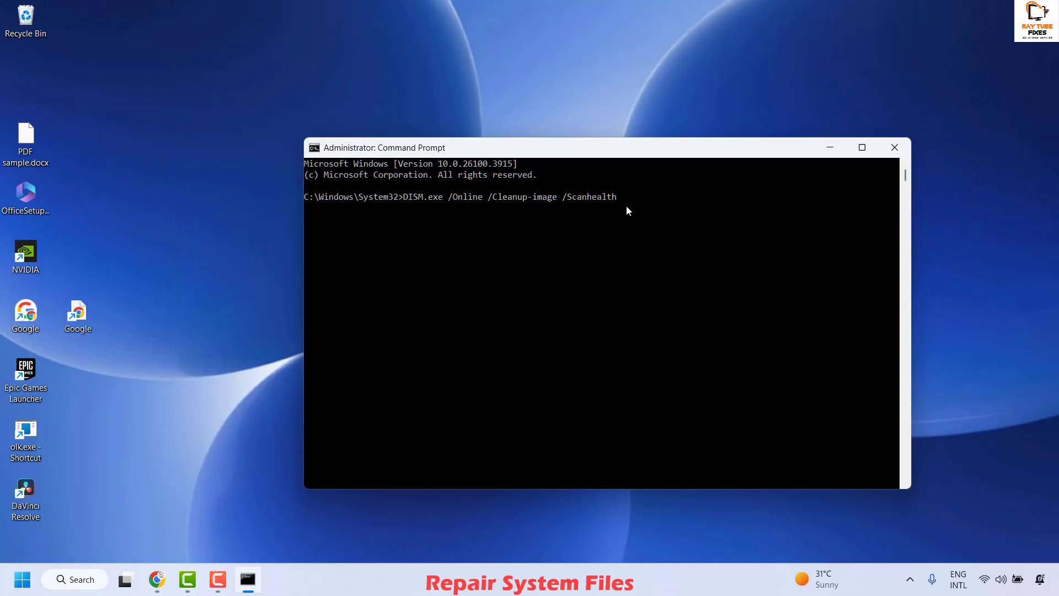
key("BackSpace")
key("BackSpace")
key("BackSpace")
key("BackSpace")
key("BackSpace")
key("BackSpace")
key("BackSpace")
key("BackSpace")
key("BackSpace")
key("BackSpace")
key("BackSpace")
key("BackSpace")
key("BackSpace")
key("BackSpace")
key("BackSpace")
key("BackSpace")
key("BackSpace")
key("BackSpace")
key("BackSpace")
key("BackSpace")
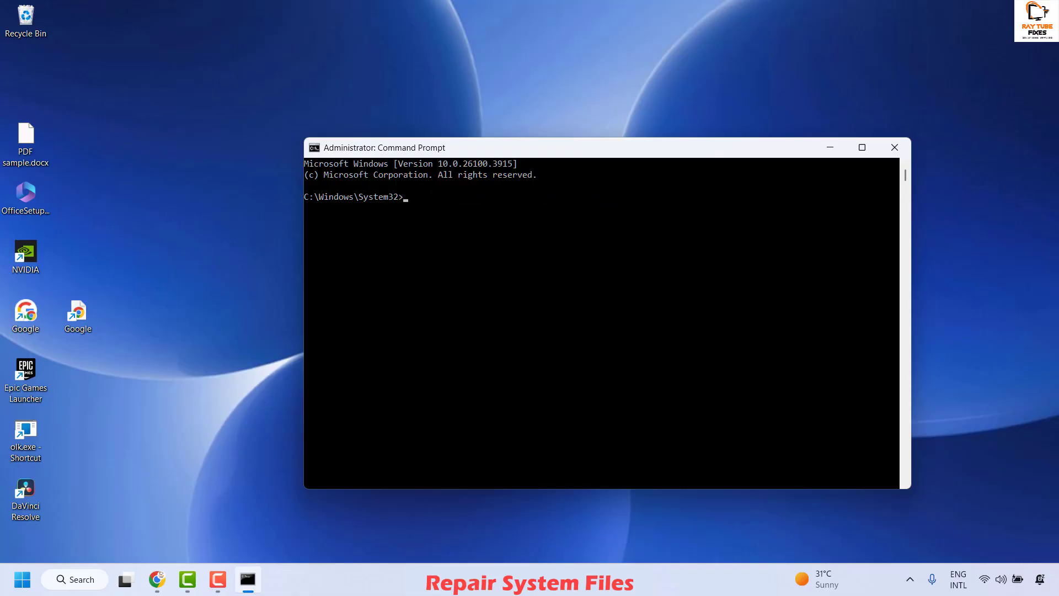
key("alt+Tab")
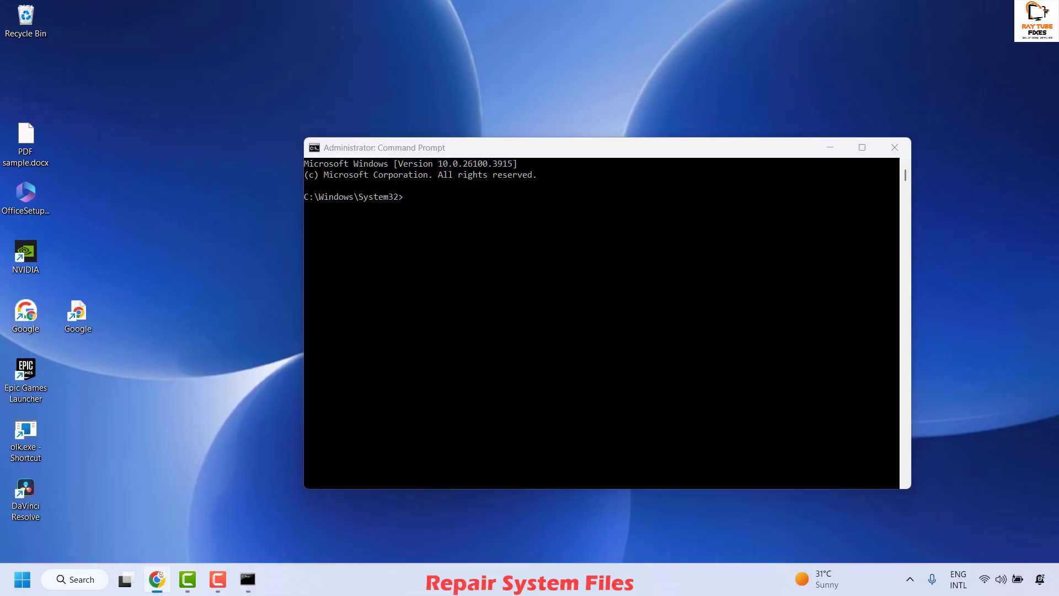
left_click(410, 197)
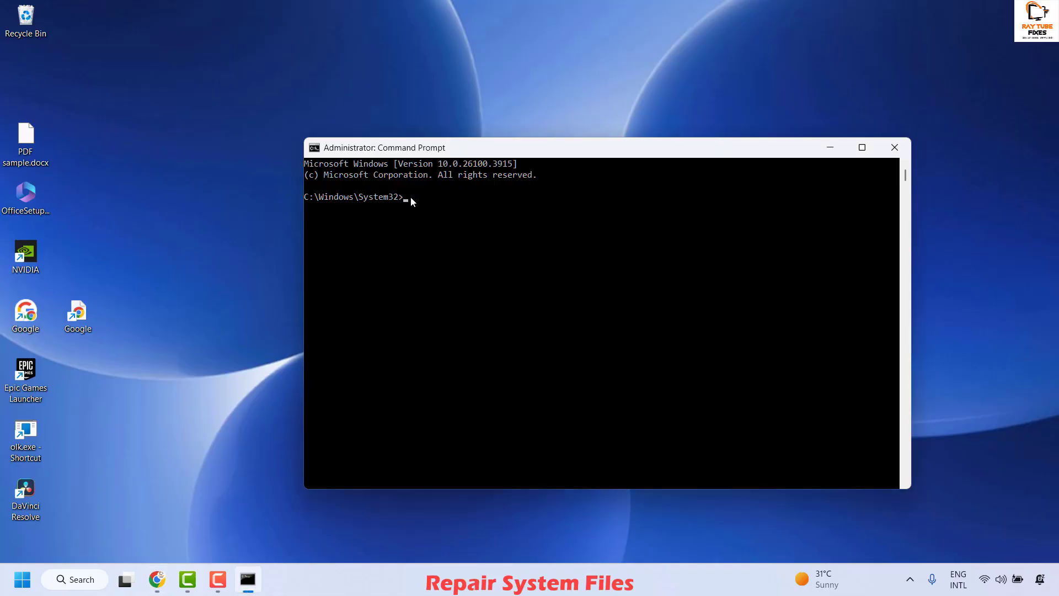
type("DISM.exe /Online /Cleanup-image /Restorehealth")
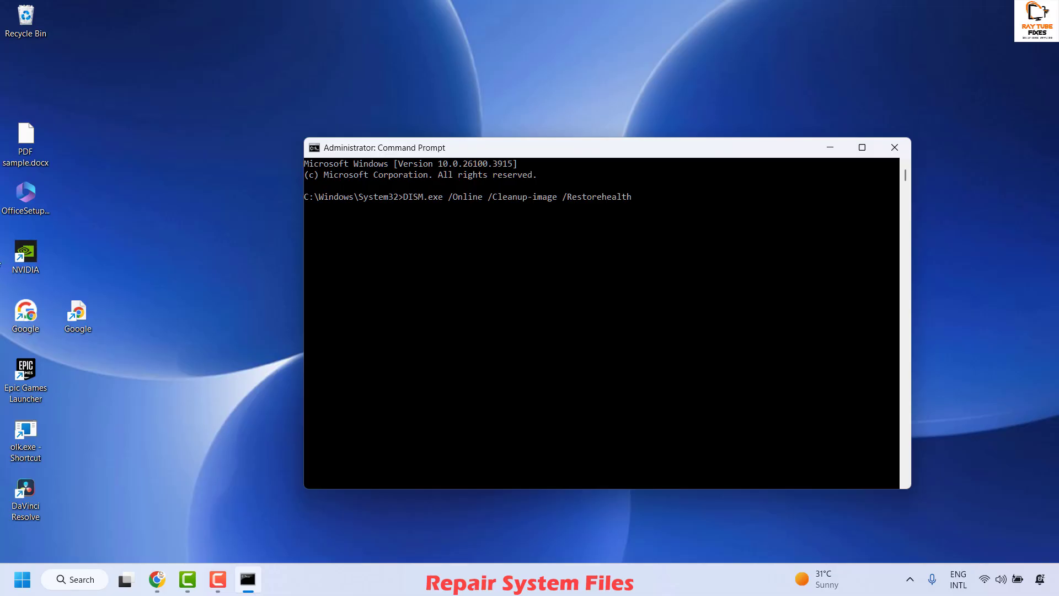
key("Escape")
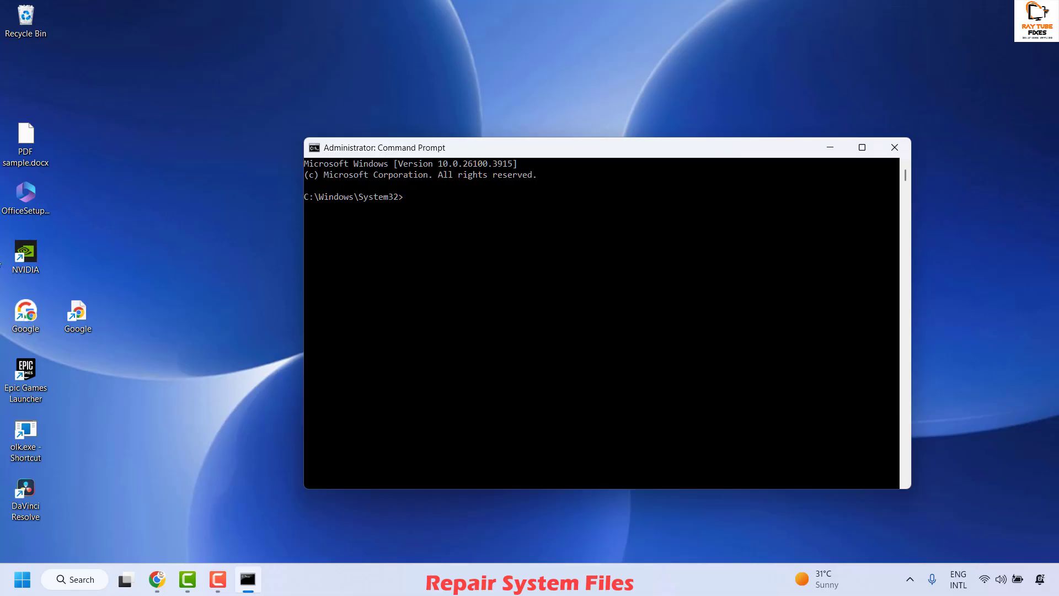
- Paste sfc /scannow from the browser and run it to start the system file check
key("alt+Tab")
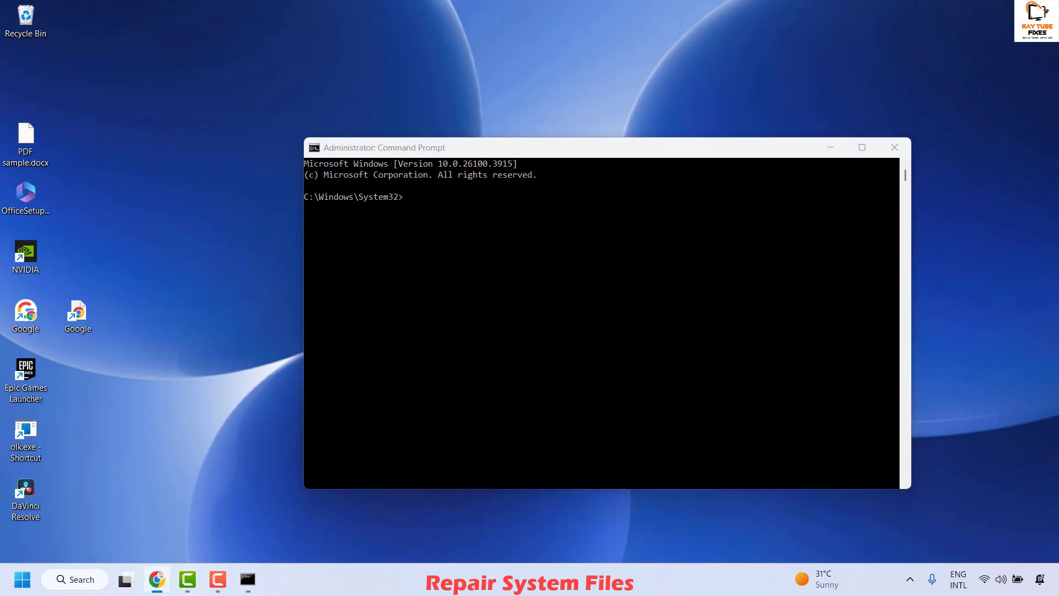
key("alt+Tab")
type("sfc /scannow")
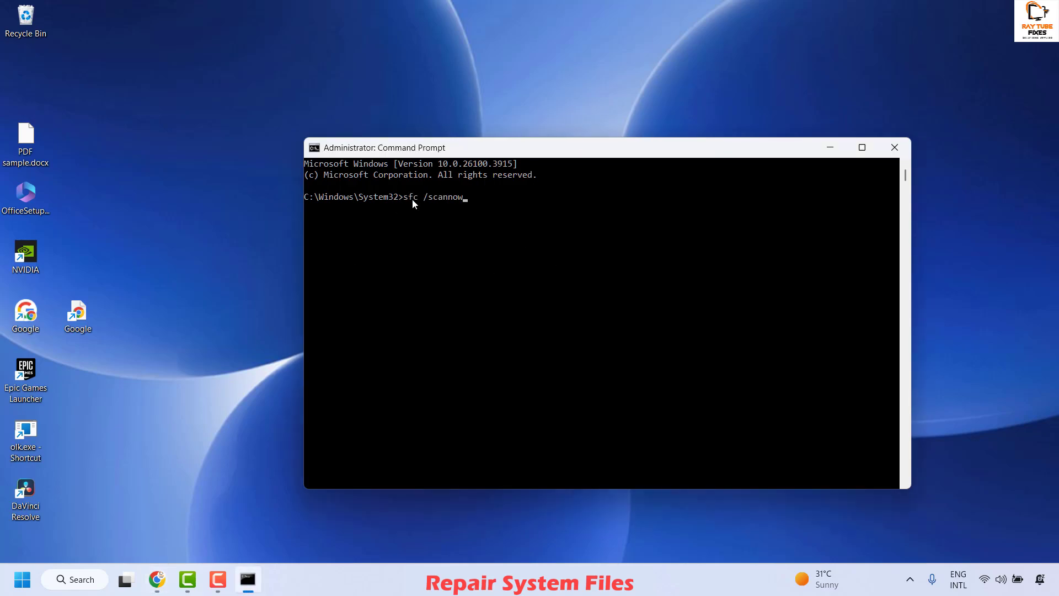
key("Return")
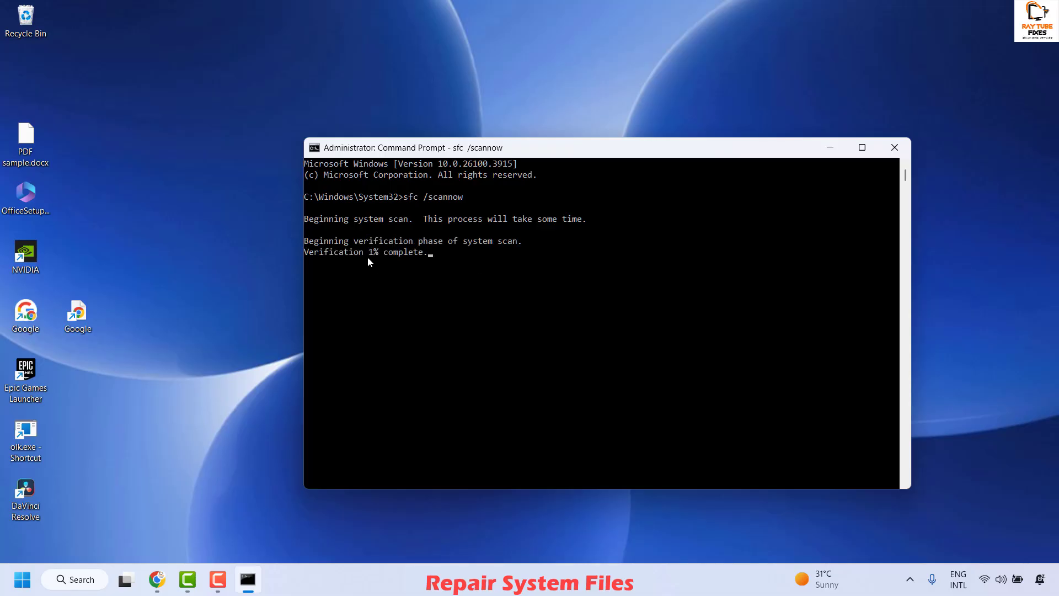
- Close the Command Prompt window running the sfc scan
left_click(894, 147)
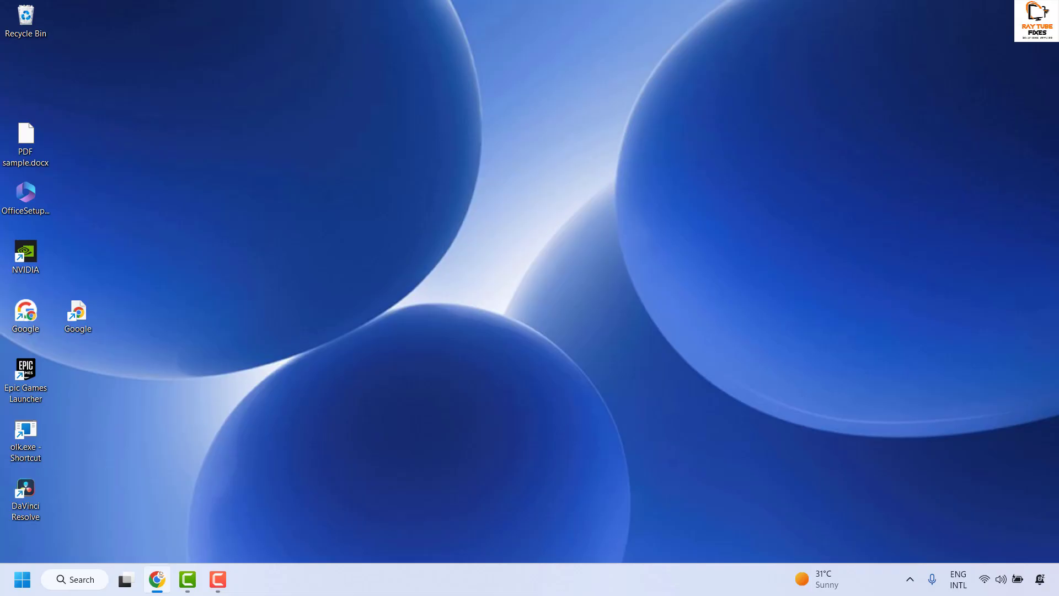
- Open Settings from the Start button's right-click menu and check for updates on Windows Update
right_click(23, 580)
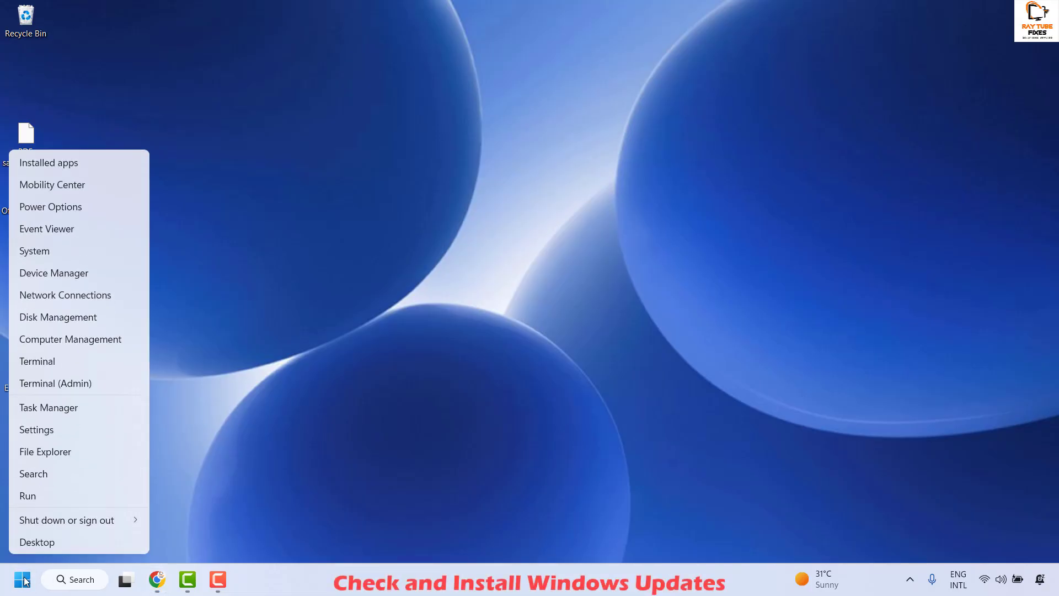
left_click(57, 432)
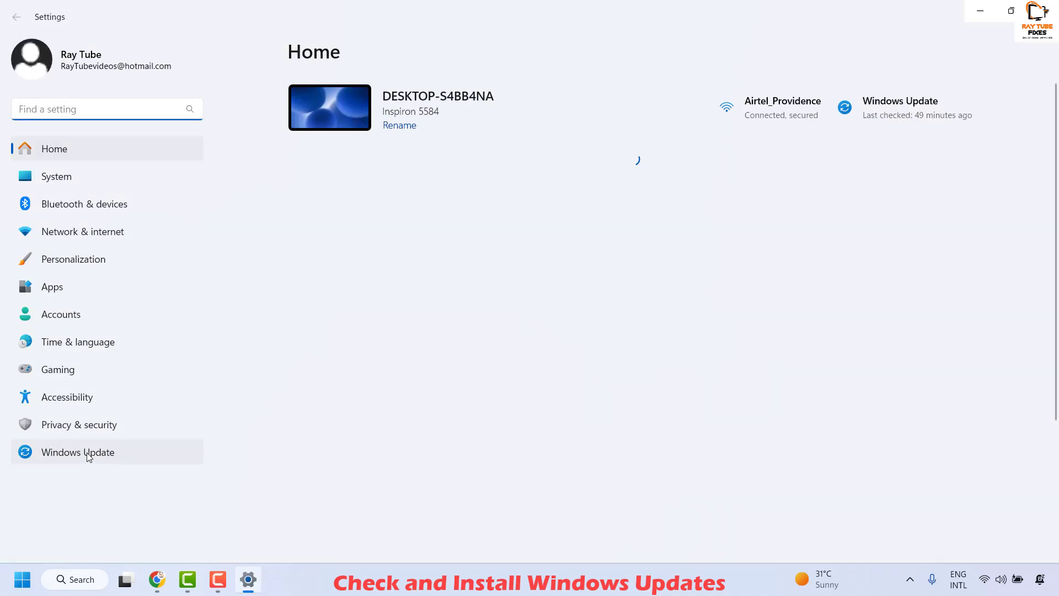
left_click(87, 455)
left_click(925, 121)
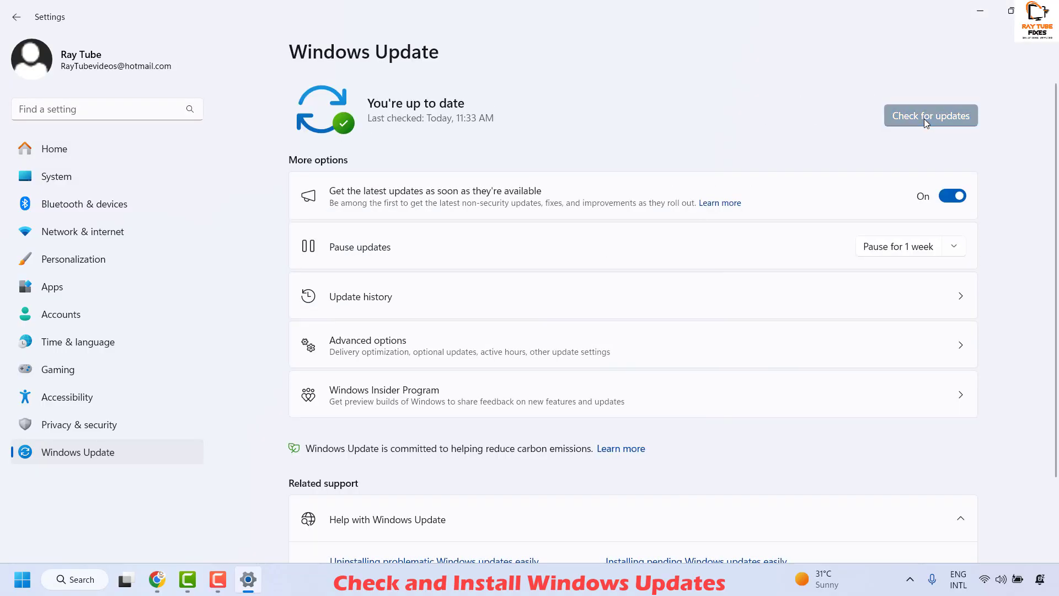